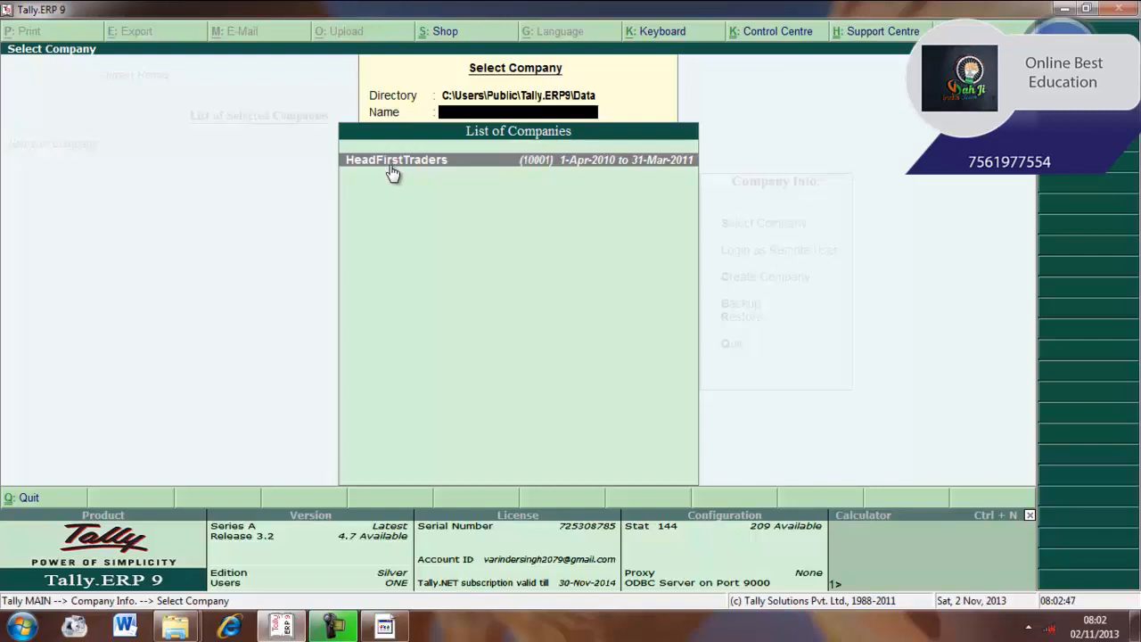
Load the HeadFirstTraders company and open its Accounts Info menu
{"action": "left_click", "coordinate": [392, 161]}
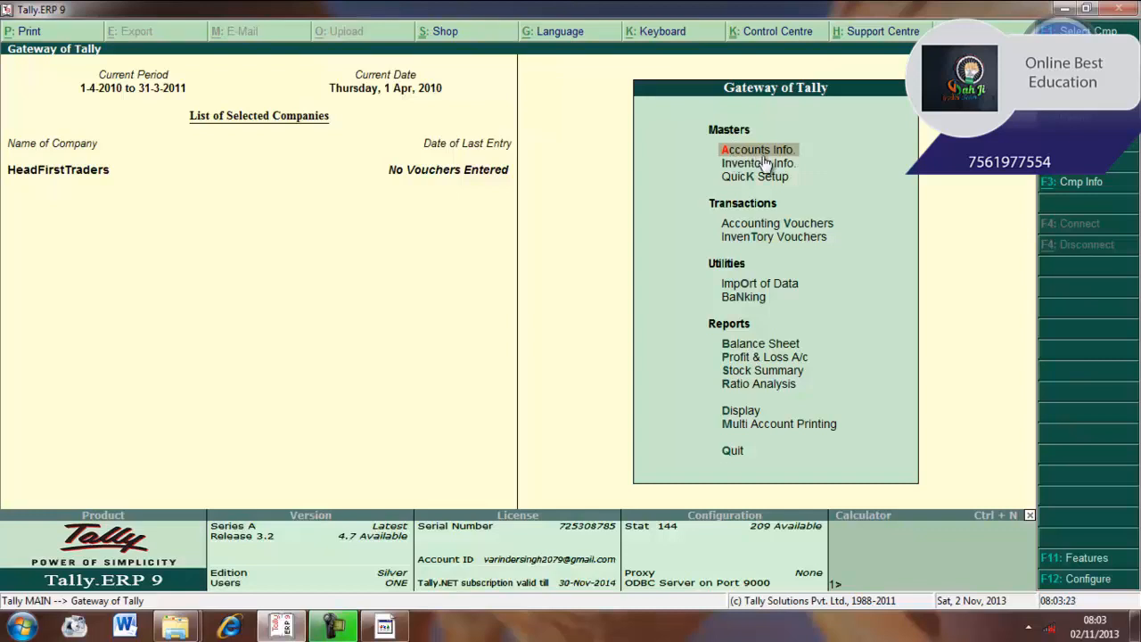
{"action": "key", "text": "Return"}
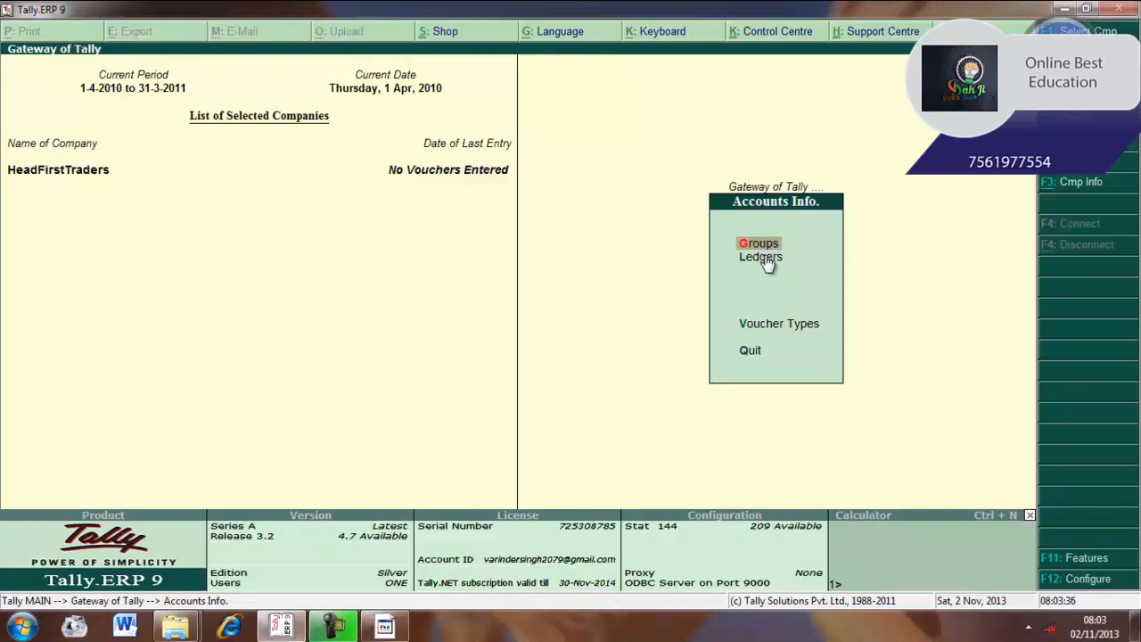
Open the Ledgers masters and browse the single and multiple ledger options
{"action": "key", "text": "Down"}
{"action": "key", "text": "Return"}
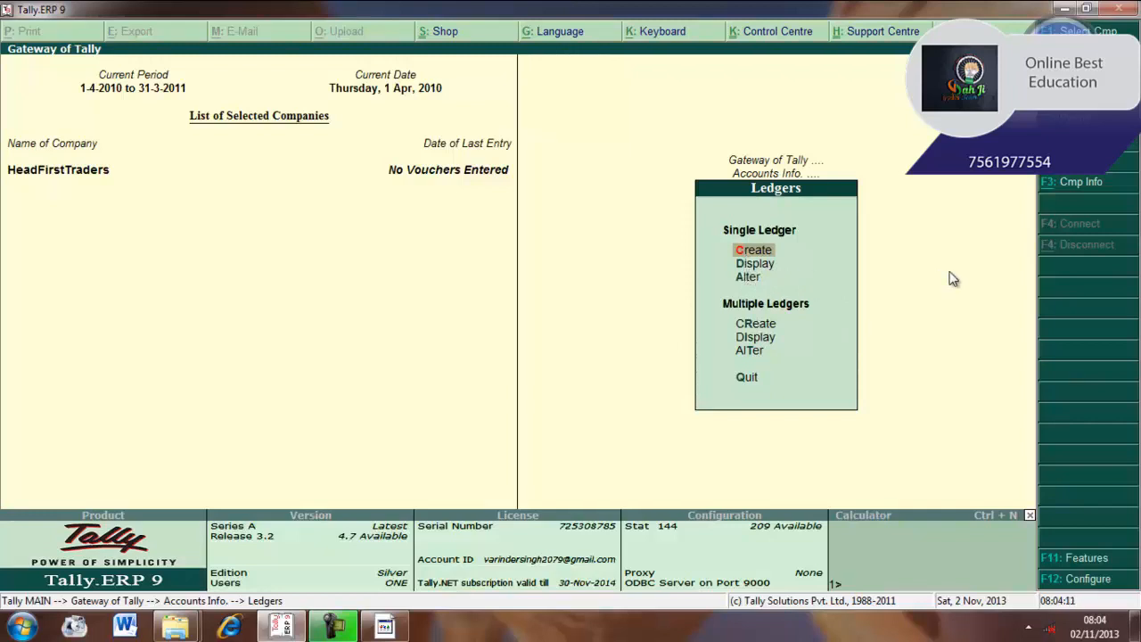
{"action": "key", "text": "Down"}
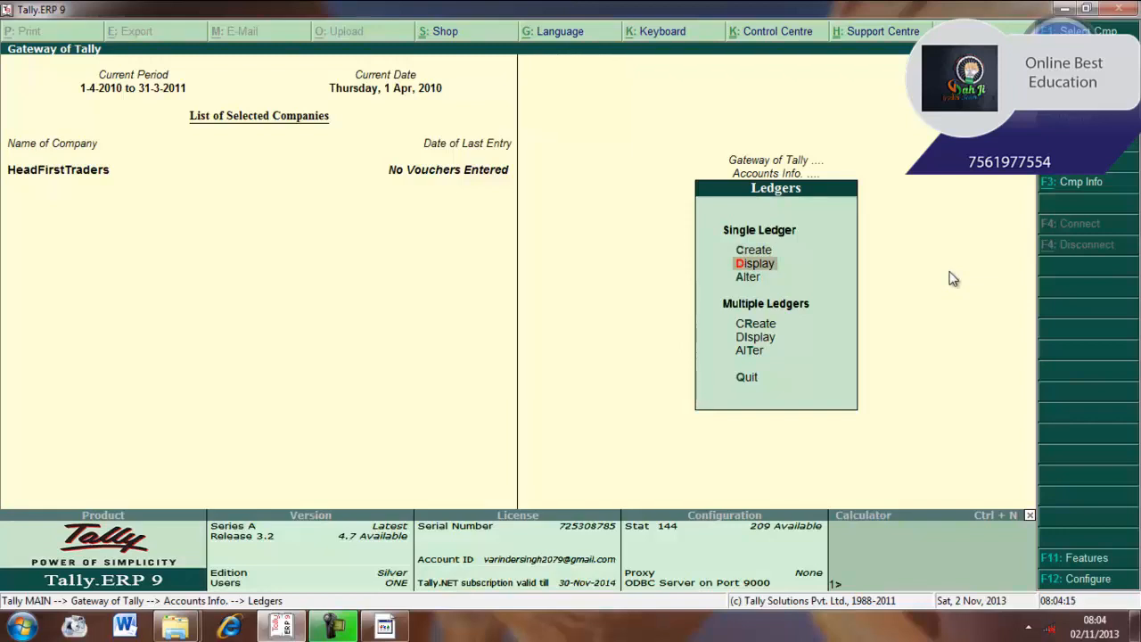
{"action": "key", "text": "Down"}
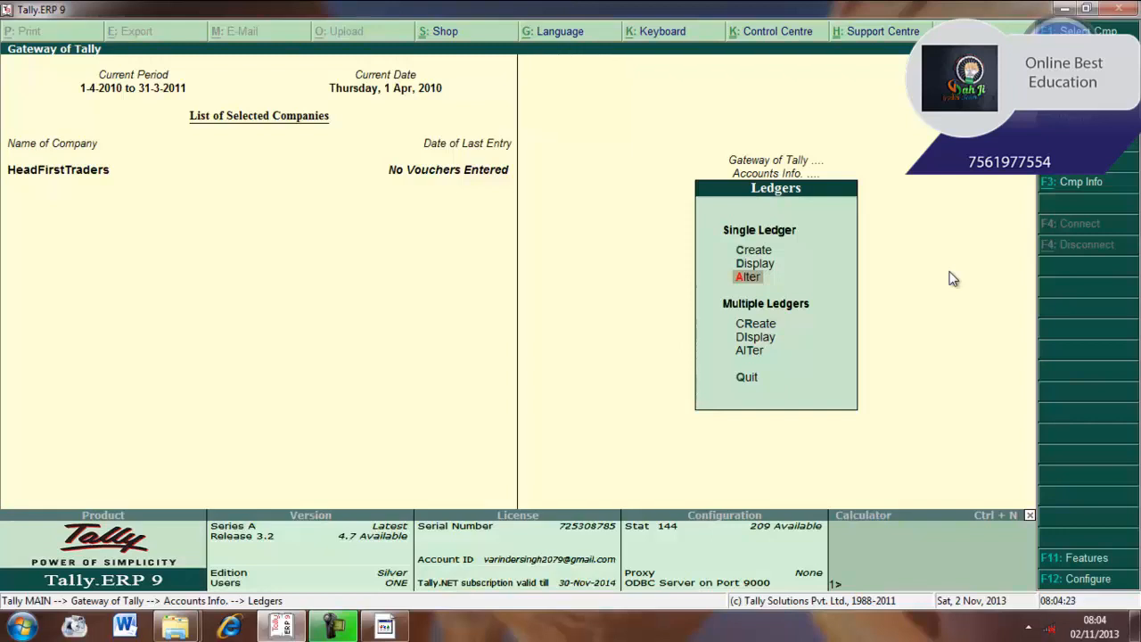
{"action": "key", "text": "Down"}
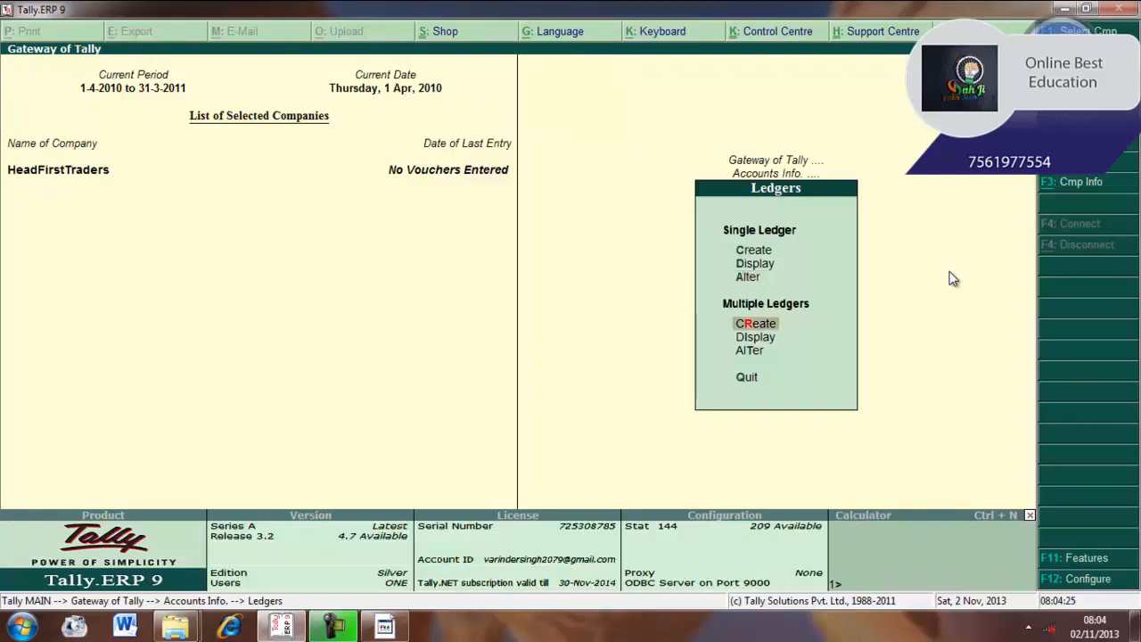
{"action": "key", "text": "Down"}
{"action": "key", "text": "Down"}
{"action": "key", "text": "Up"}
{"action": "key", "text": "Up"}
{"action": "key", "text": "Up"}
{"action": "key", "text": "Up"}
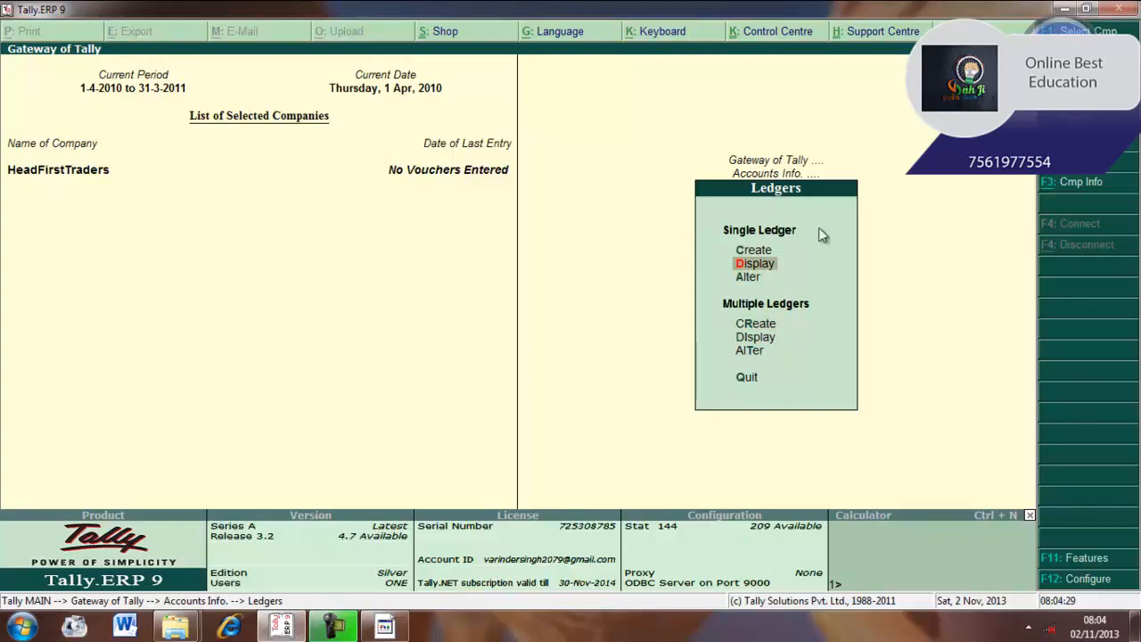
View the existing ledgers, Cash and Profit & Loss A/c, then begin creating a single ledger
{"action": "left_click", "coordinate": [748, 263]}
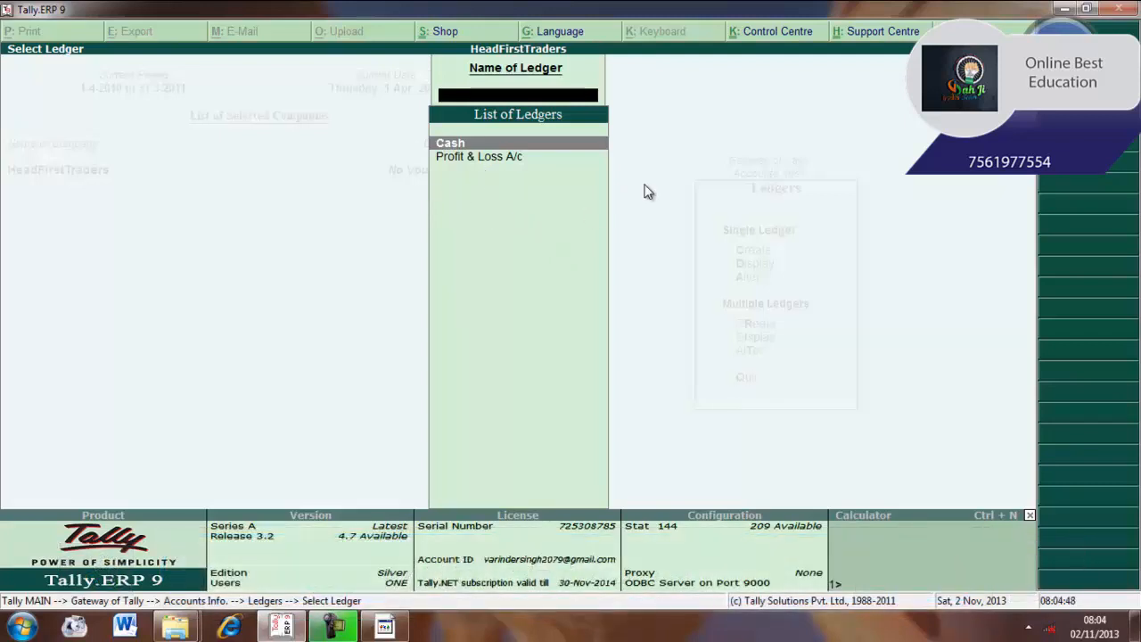
{"action": "key", "text": "Escape"}
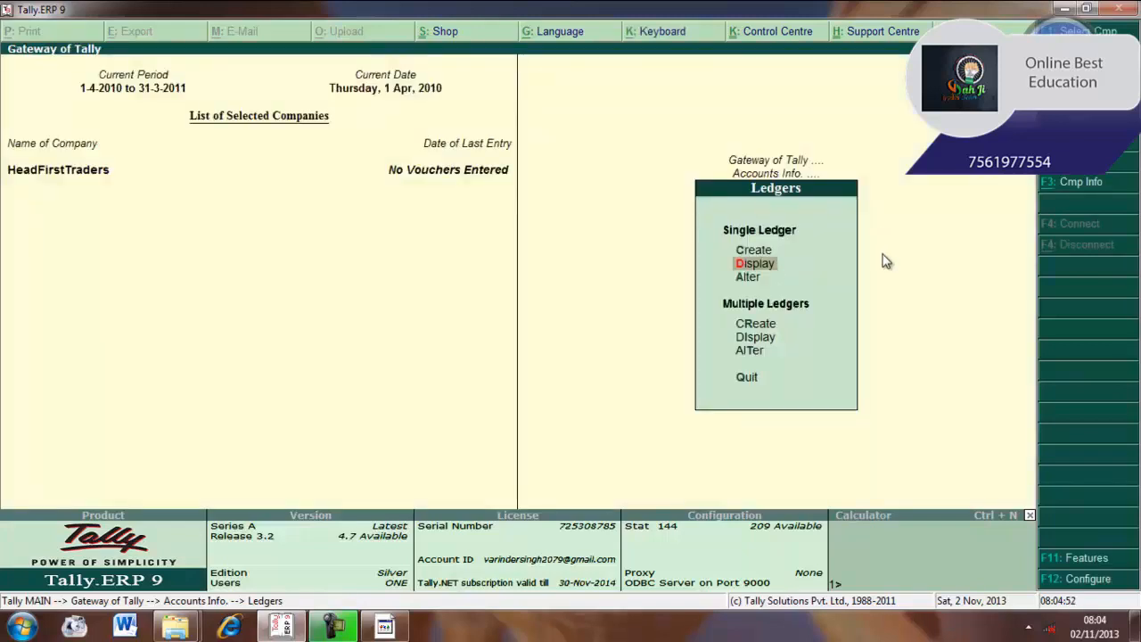
{"action": "key", "text": "Up"}
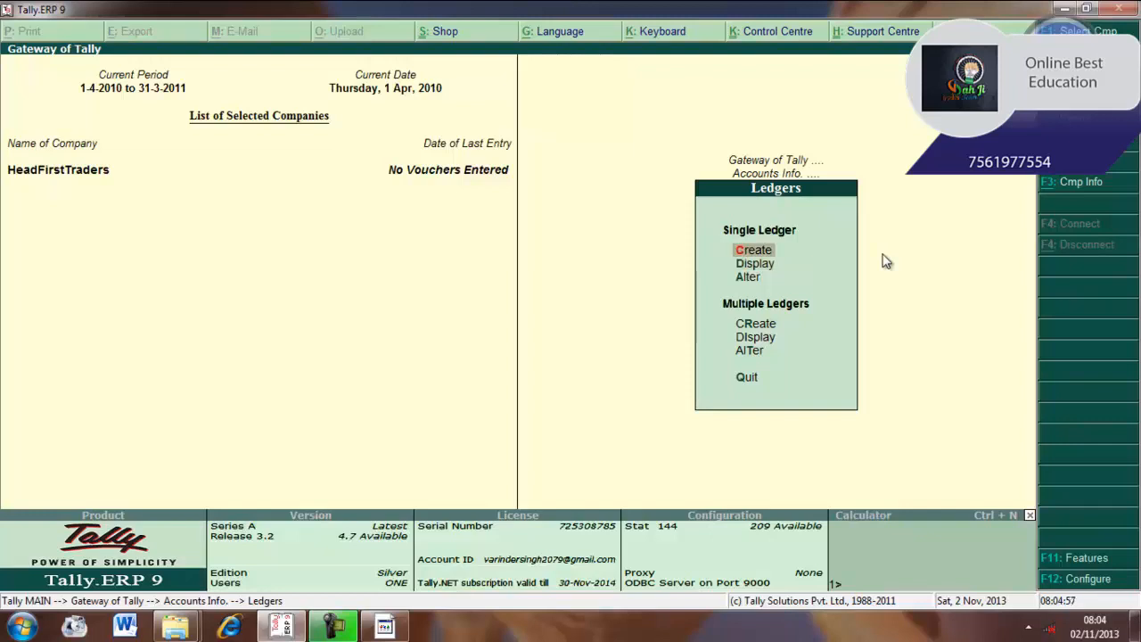
{"action": "key", "text": "Return"}
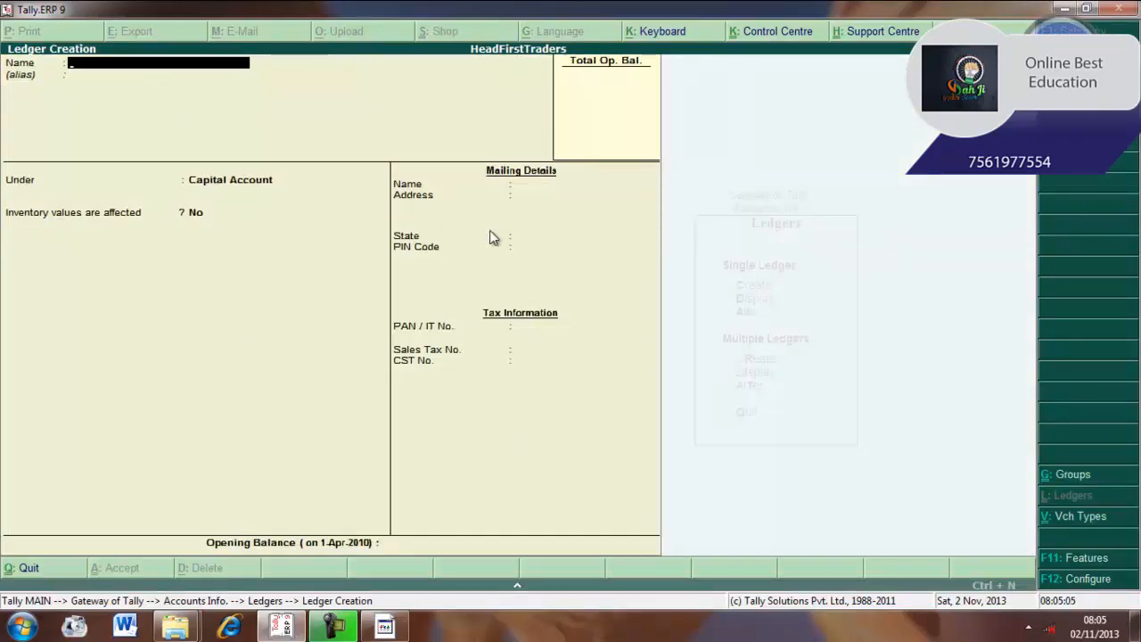
Name the ledger 'Ram's Capital' and give it the alias 'Prop Capital'
{"action": "type", "text": "Ram"}
{"action": "type", "text": "'s Ca"}
{"action": "type", "text": "pitl"}
{"action": "type", "text": "al"}
{"action": "key", "text": "Return"}
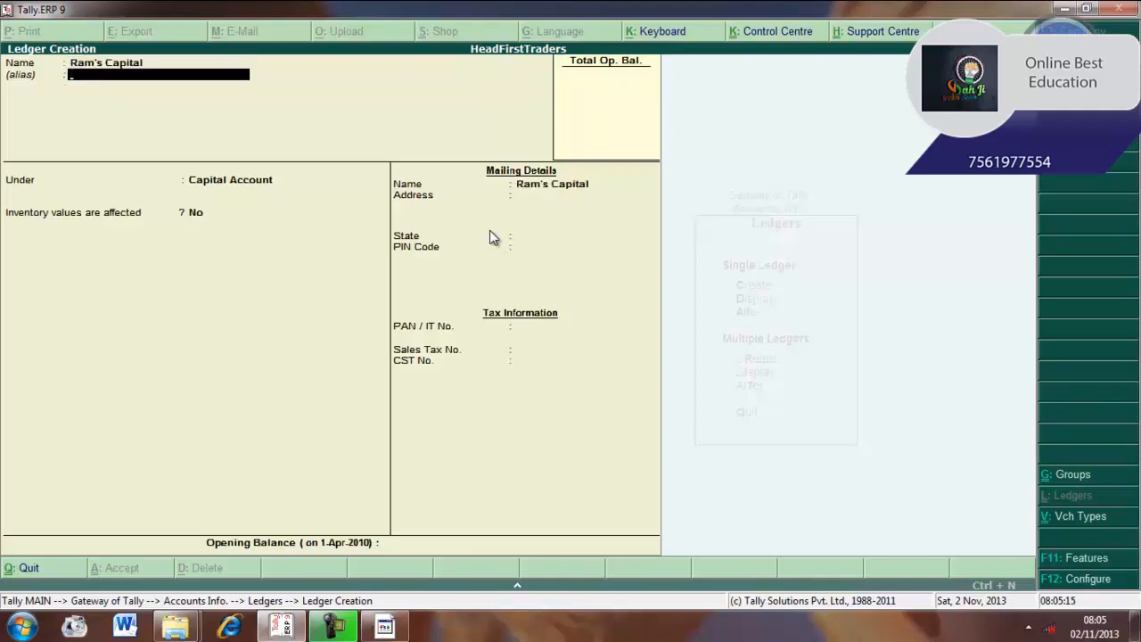
{"action": "type", "text": "Prop Capital"}
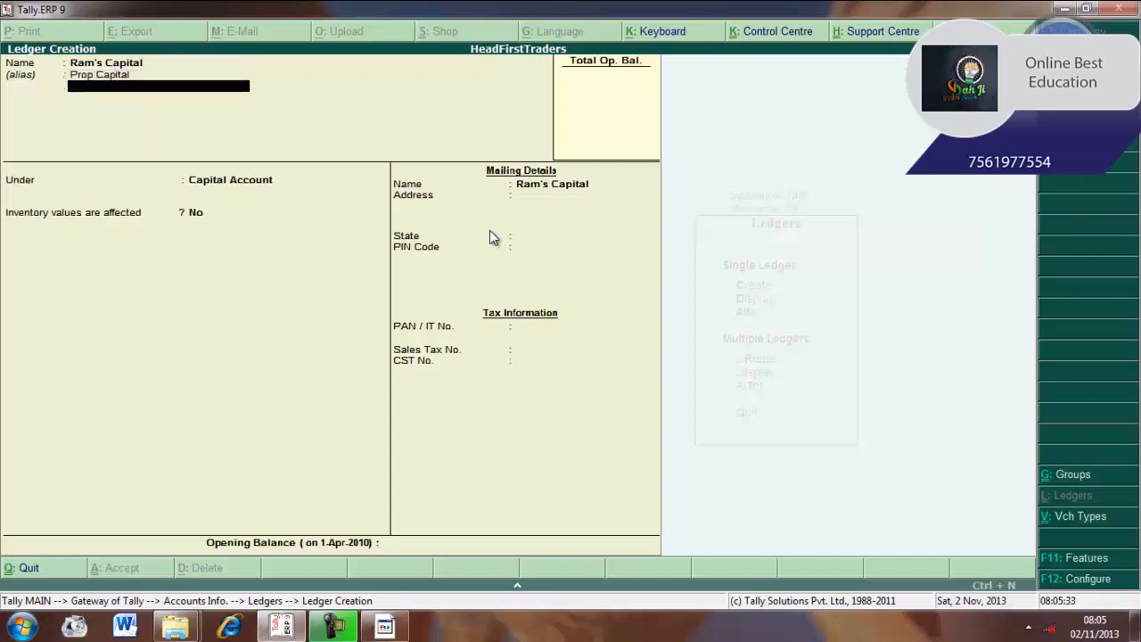
{"action": "key", "text": "Return"}
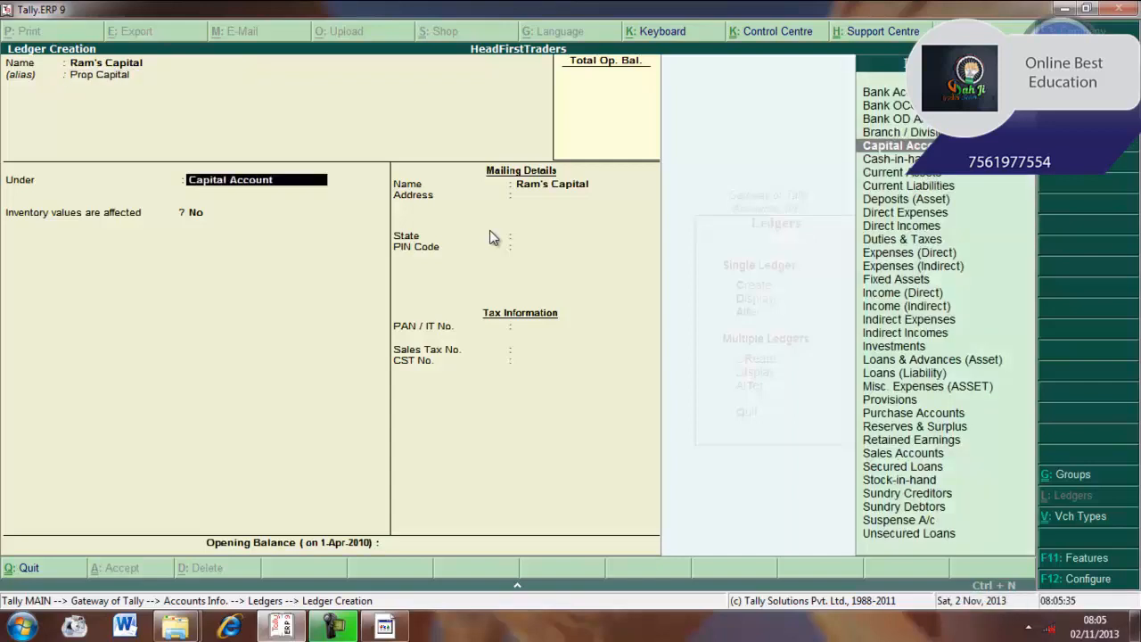
Confirm the Prop Capital alias and keep Capital Account as the ledger's group
{"action": "key", "text": "BackSpace"}
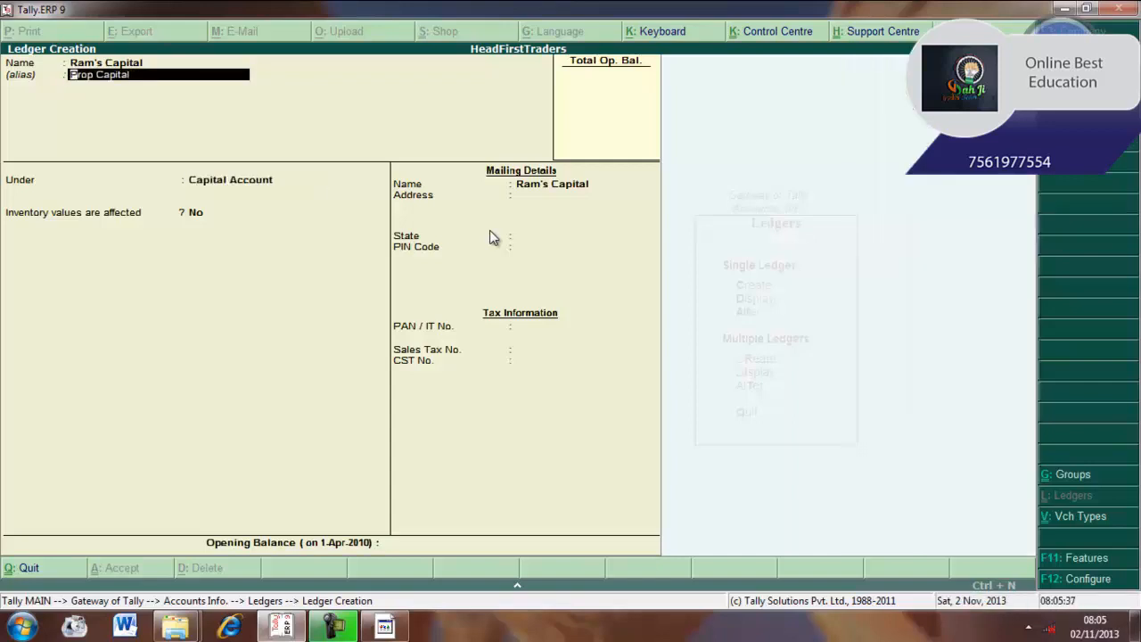
{"action": "key", "text": "Return"}
{"action": "key", "text": "Return"}
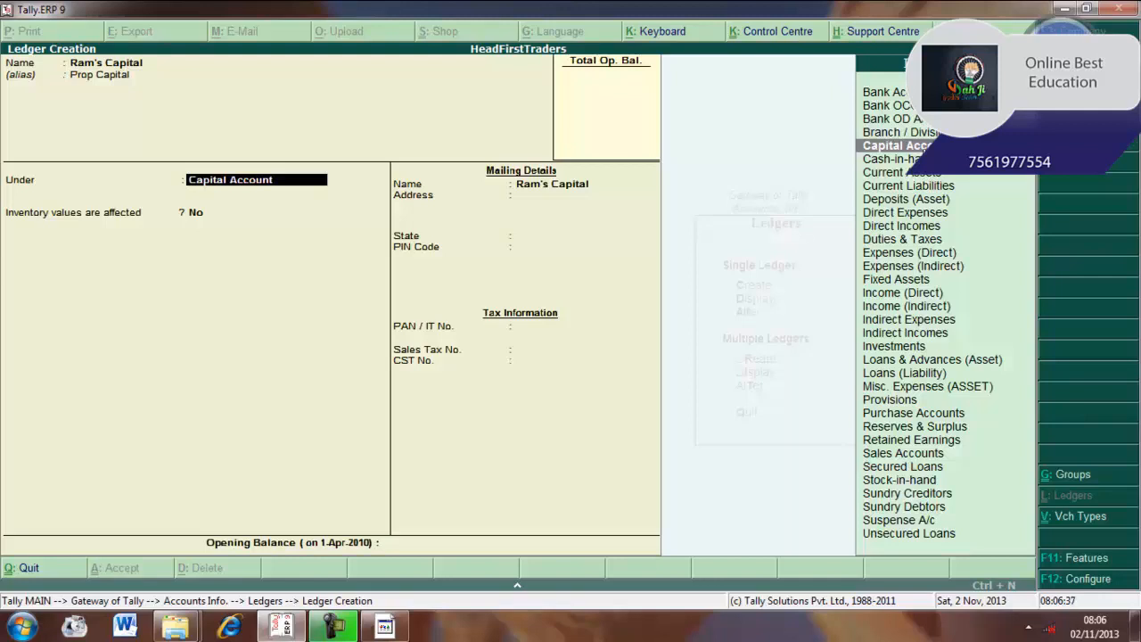
{"action": "key", "text": "Return"}
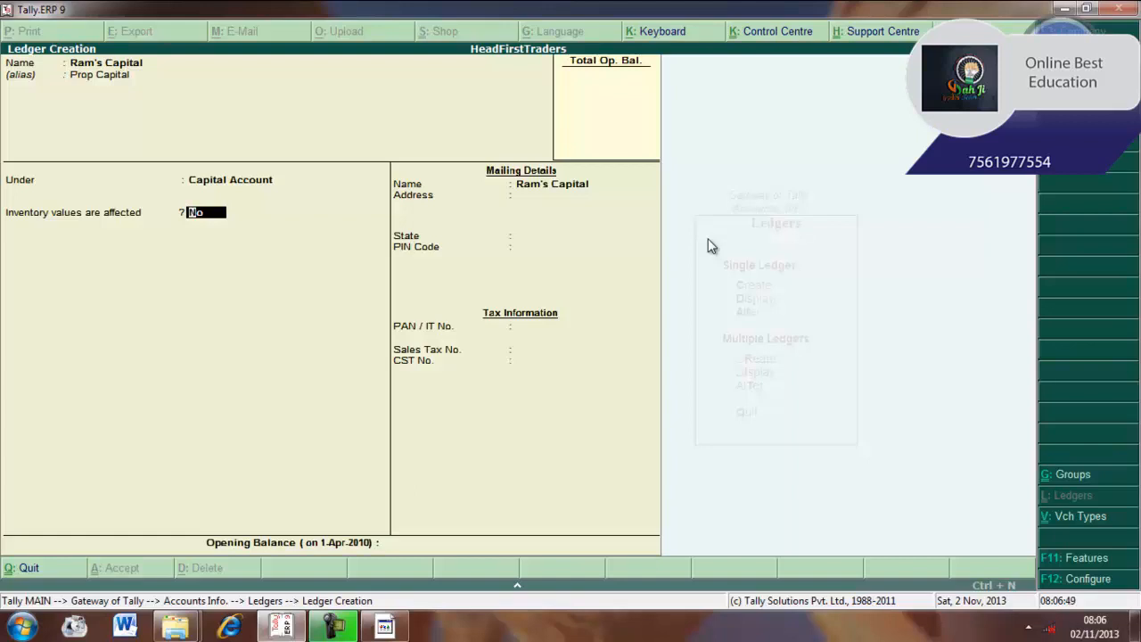
Keep Ram's Capital as mailing name, enter the street address, state Haryana and the PIN code
{"action": "key", "text": "Return"}
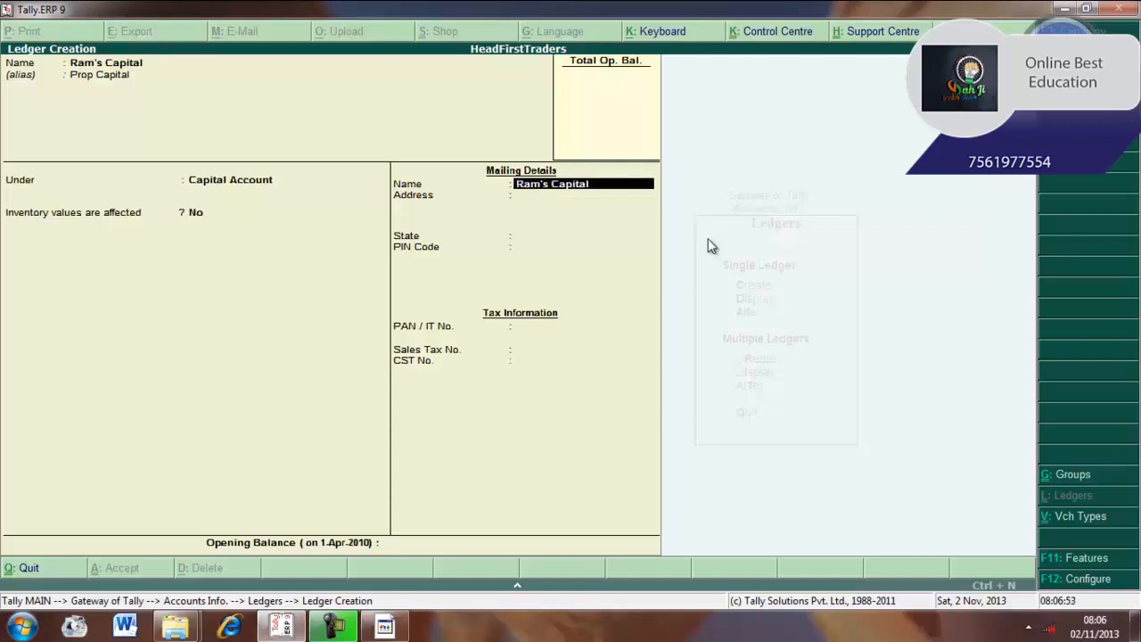
{"action": "key", "text": "Return"}
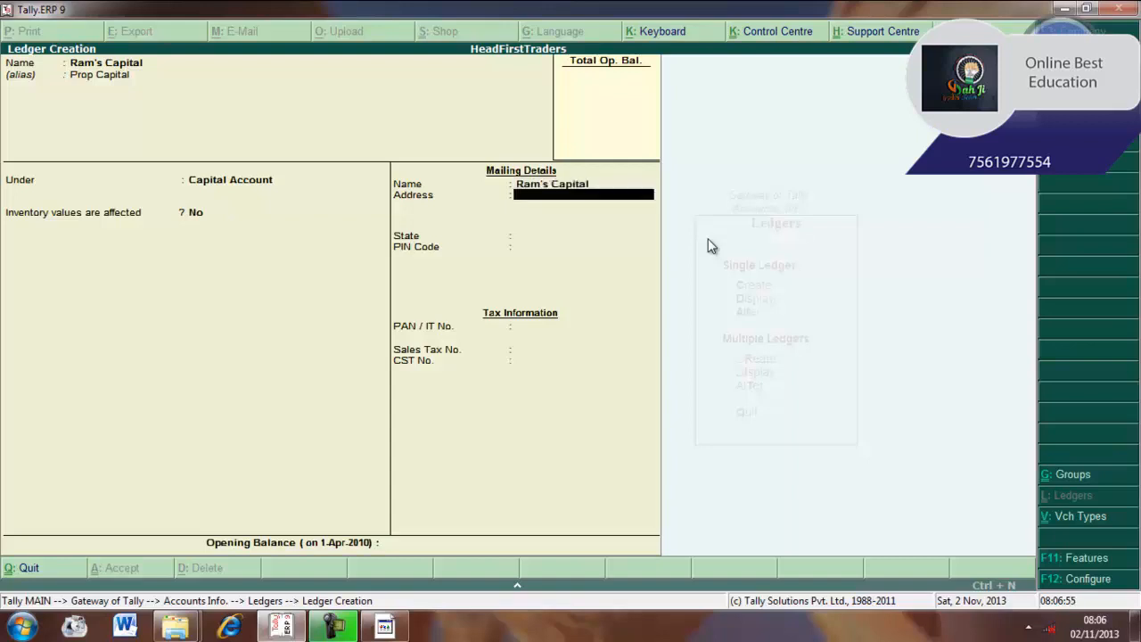
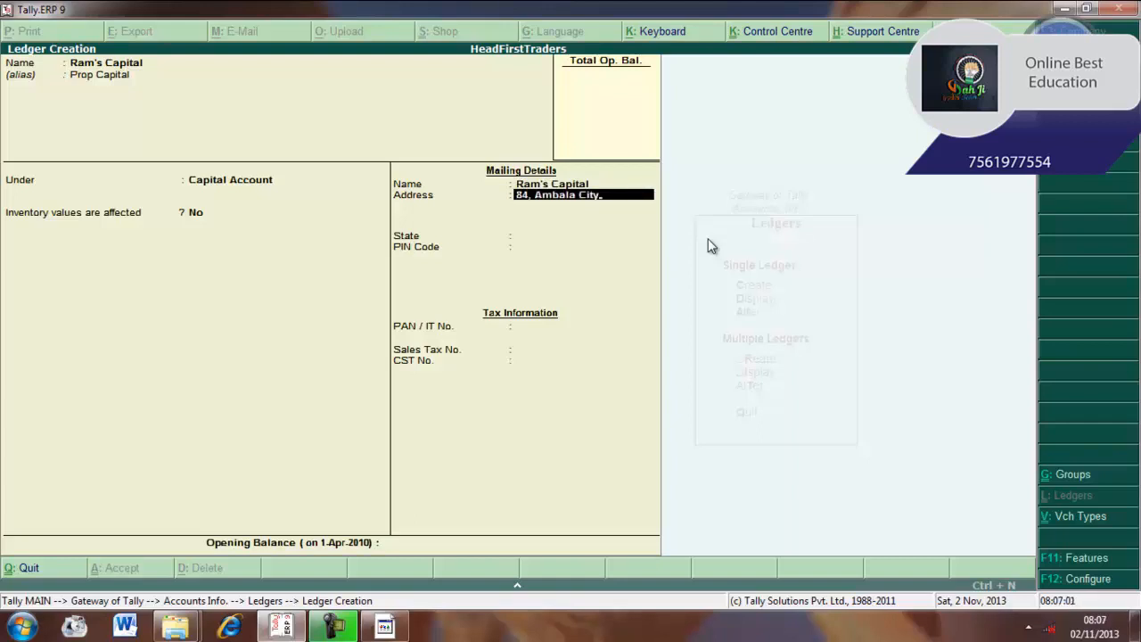
{"action": "key", "text": "Return"}
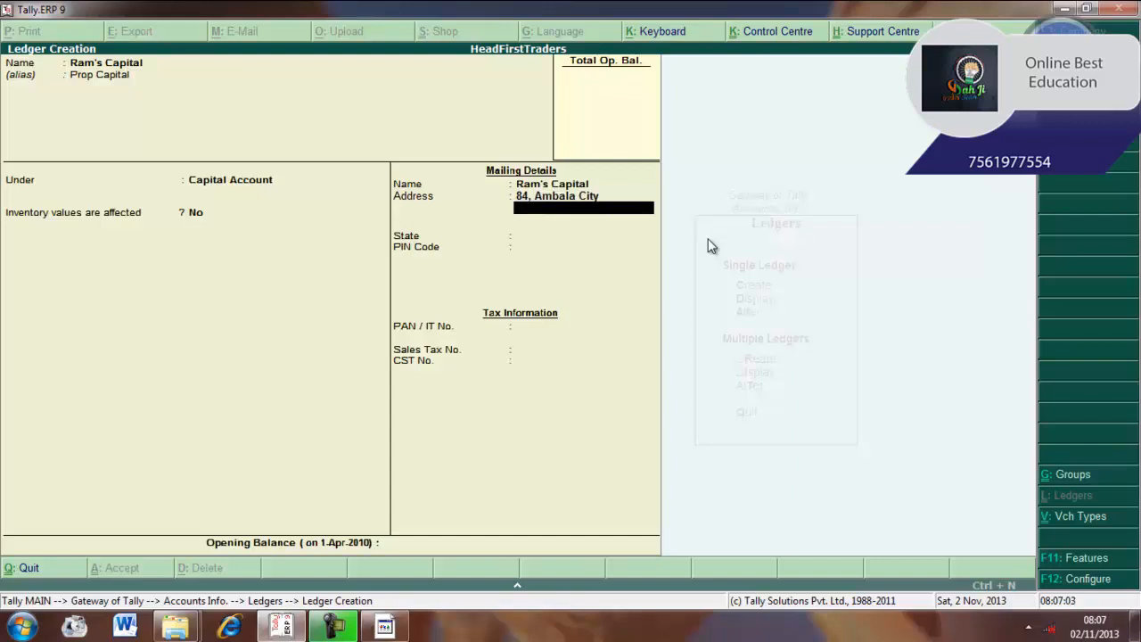
{"action": "key", "text": "Return"}
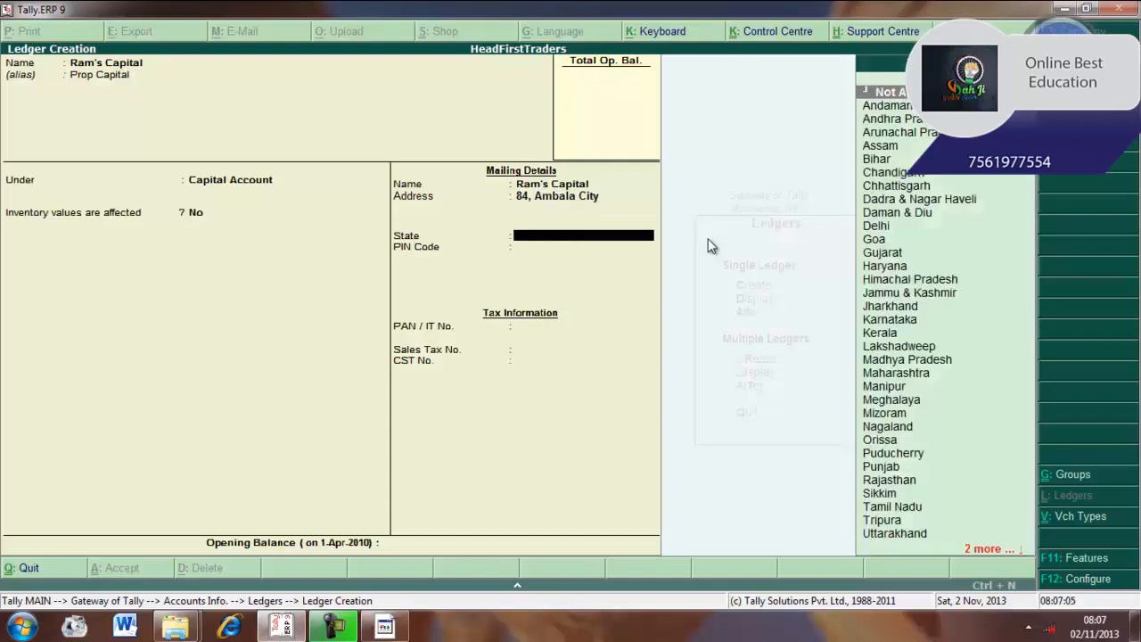
{"action": "type", "text": "Haryana"}
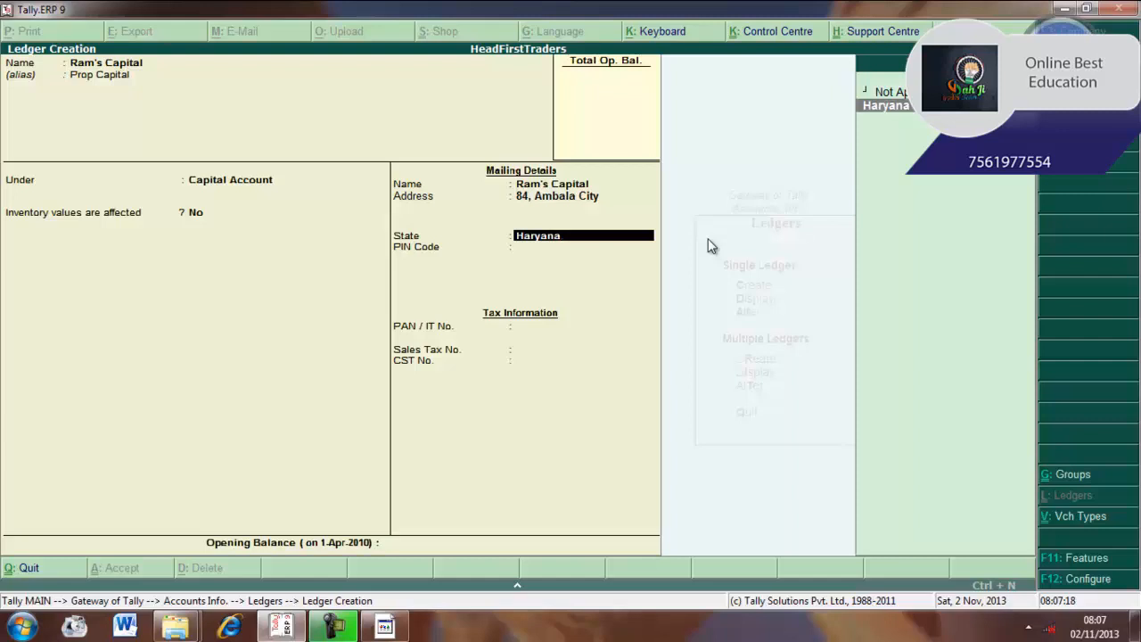
{"action": "key", "text": "BackSpace"}
{"action": "key", "text": "BackSpace"}
{"action": "key", "text": "BackSpace"}
{"action": "key", "text": "BackSpace"}
{"action": "key", "text": "BackSpace"}
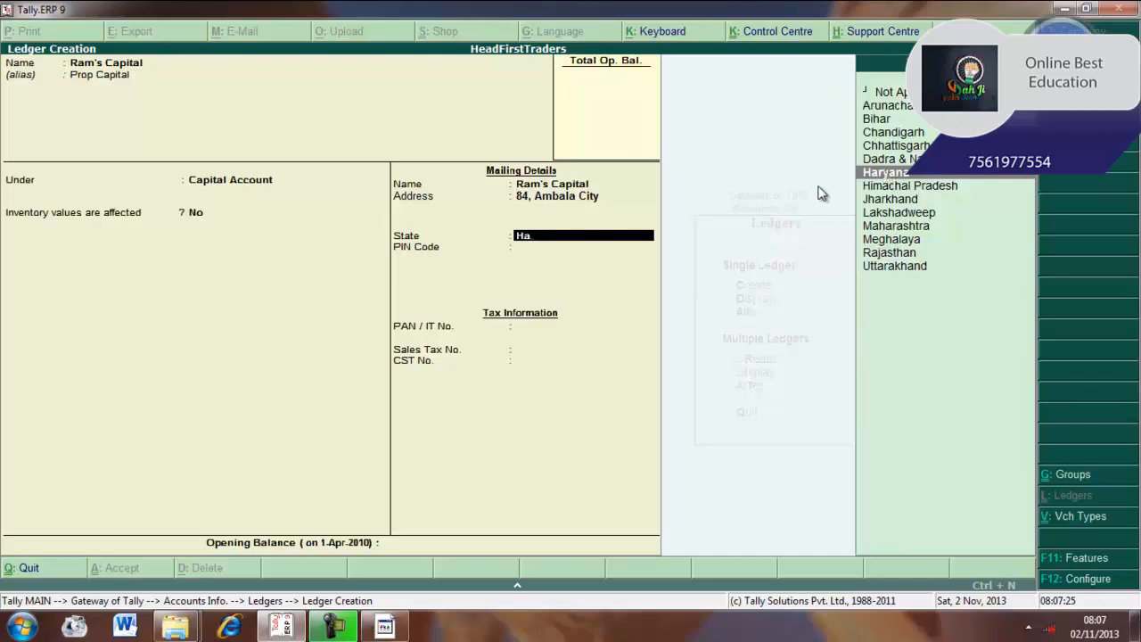
{"action": "key", "text": "Return"}
{"action": "type", "text": "134007"}
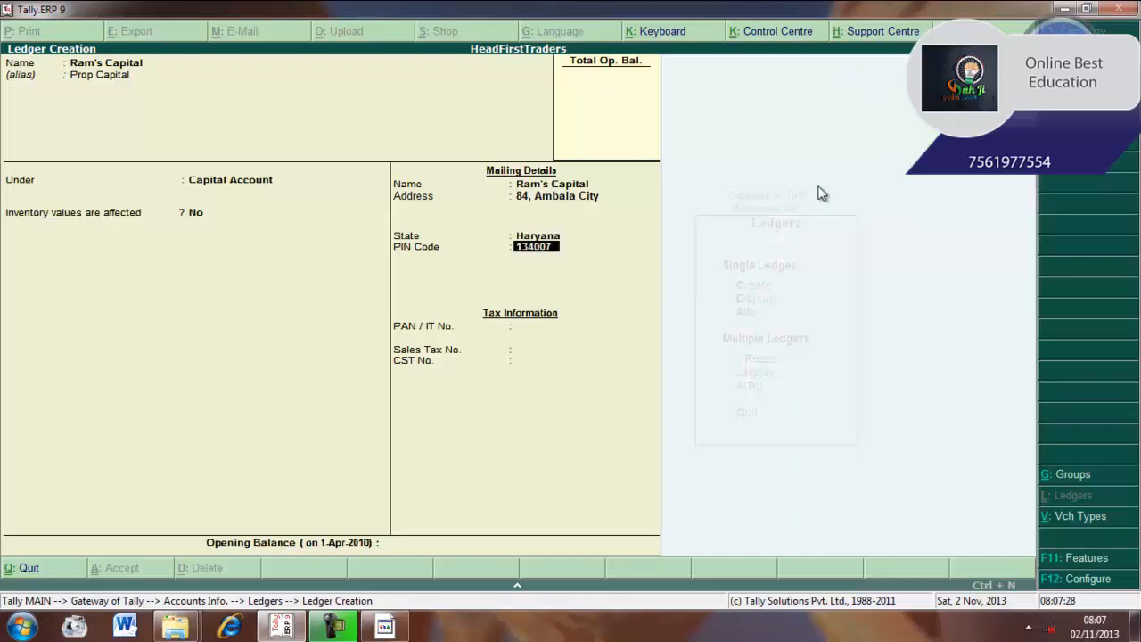
{"action": "key", "text": "Return"}
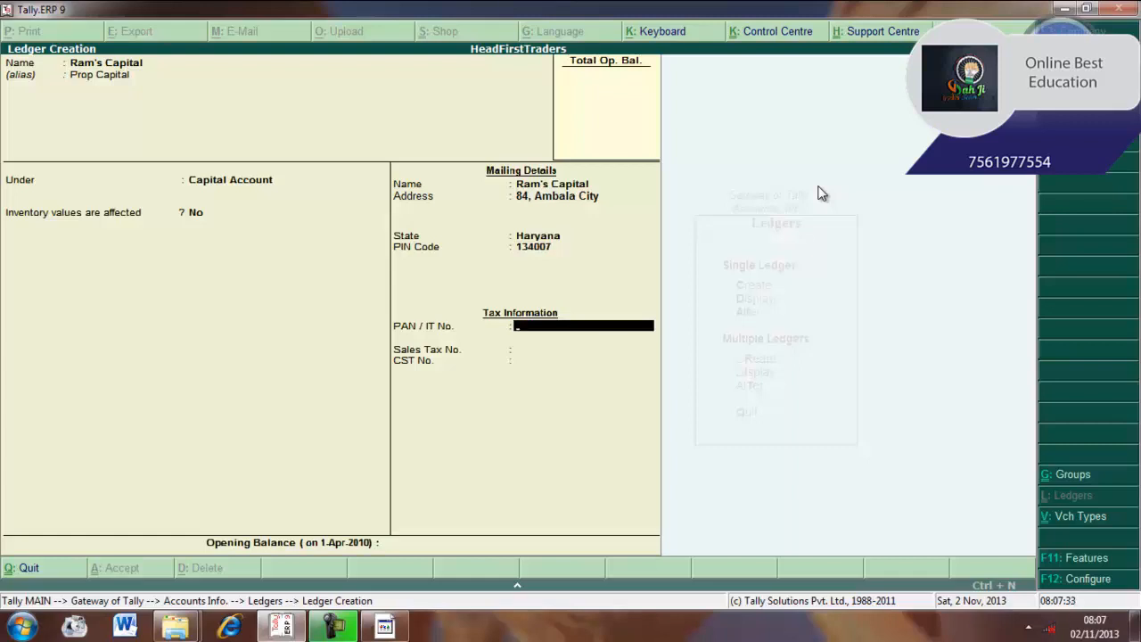
Enter the PAN and sales tax numbers and a 35,000 opening balance
{"action": "type", "text": "12121"}
{"action": "key", "text": "Return"}
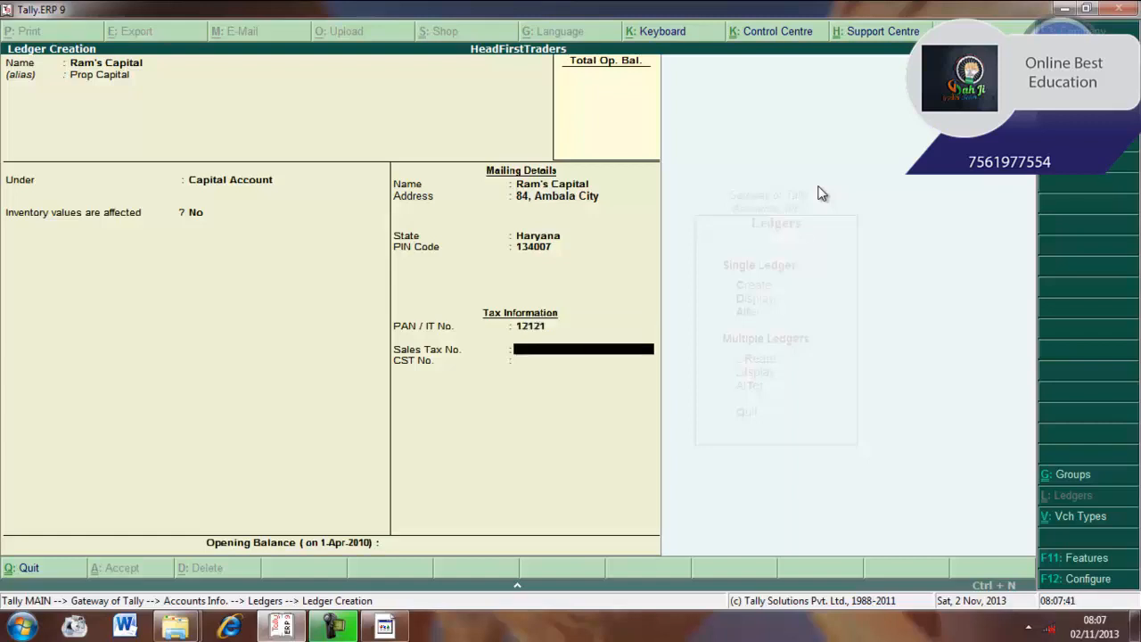
{"action": "type", "text": "121212"}
{"action": "key", "text": "Return"}
{"action": "key", "text": "Return"}
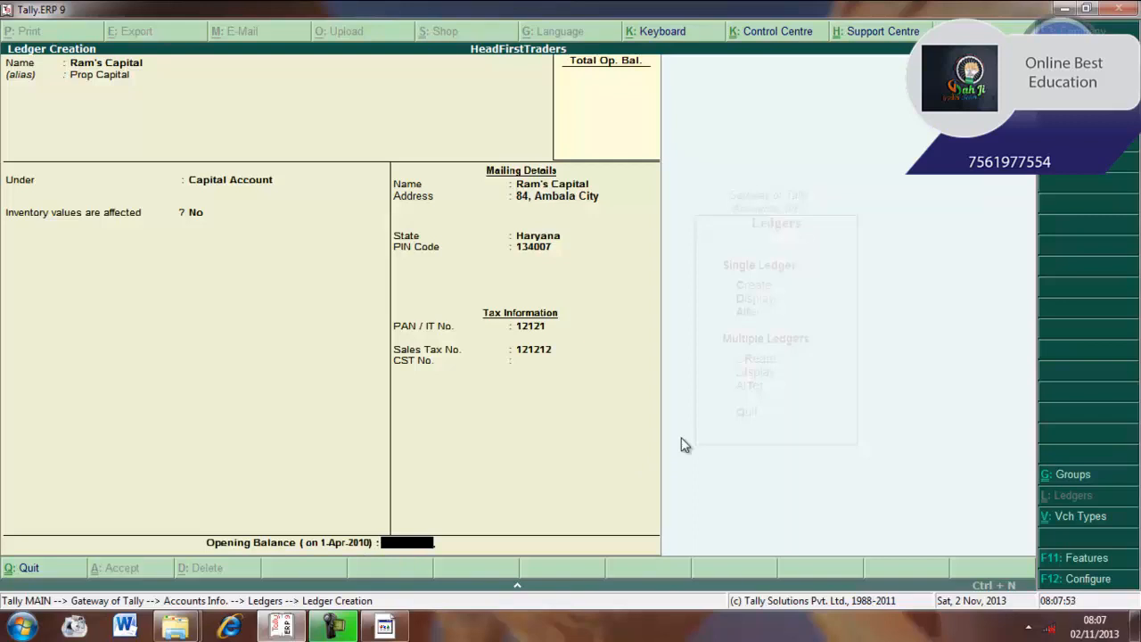
{"action": "type", "text": "35,"}
{"action": "type", "text": "000"}
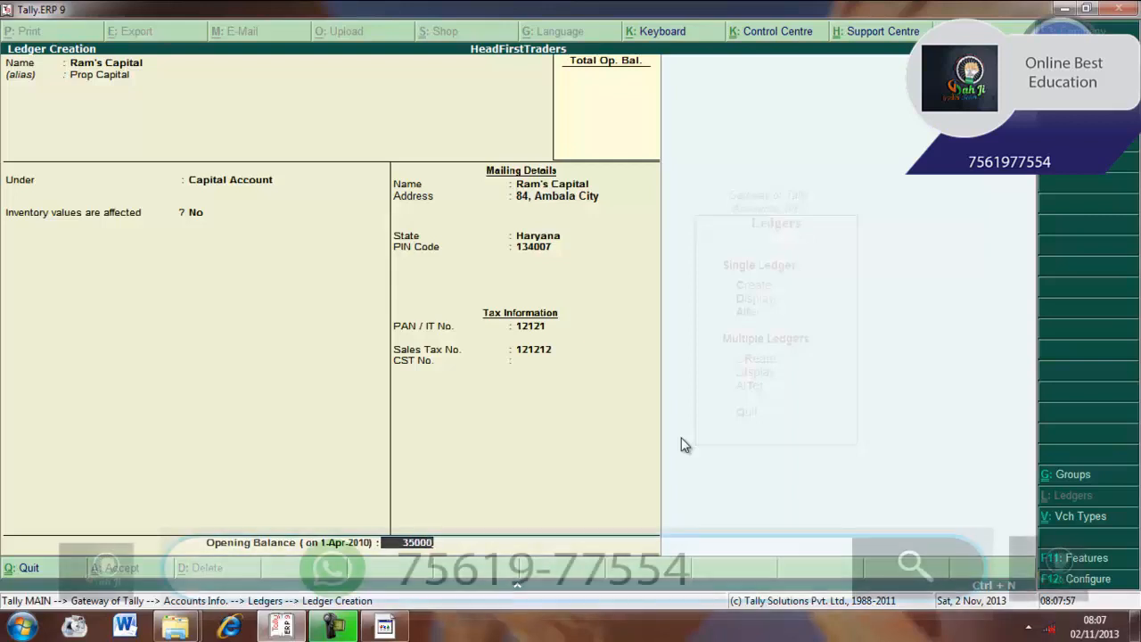
Accept the 35,000.00 Cr opening balance and save the Ram's Capital ledger
{"action": "key", "text": "Return"}
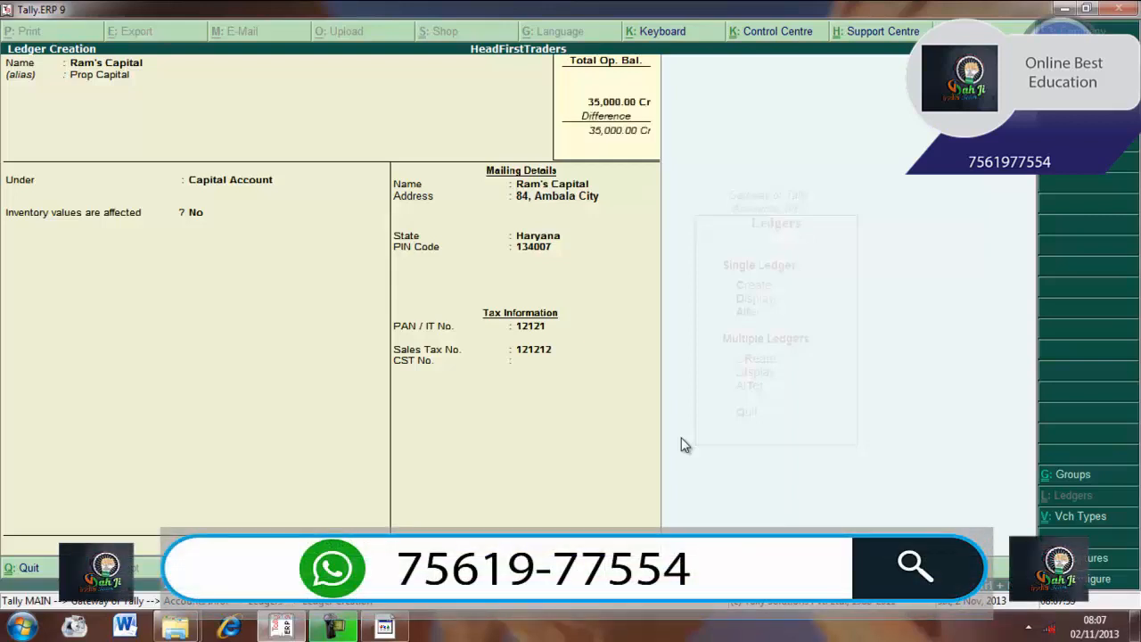
{"action": "key", "text": "Return"}
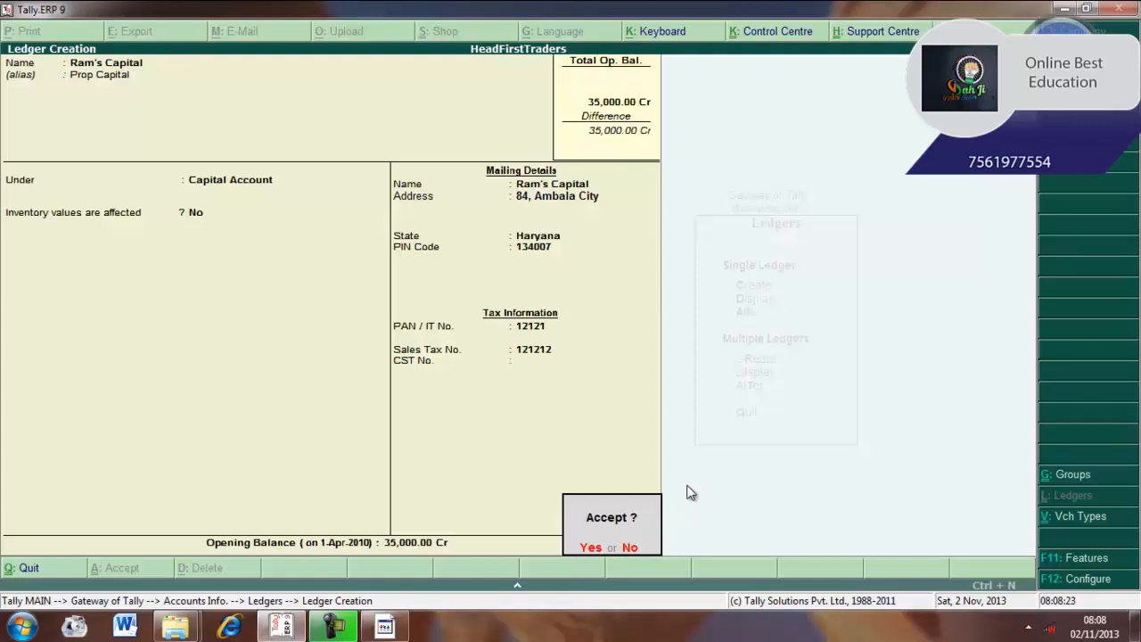
{"action": "left_click", "coordinate": [592, 547]}
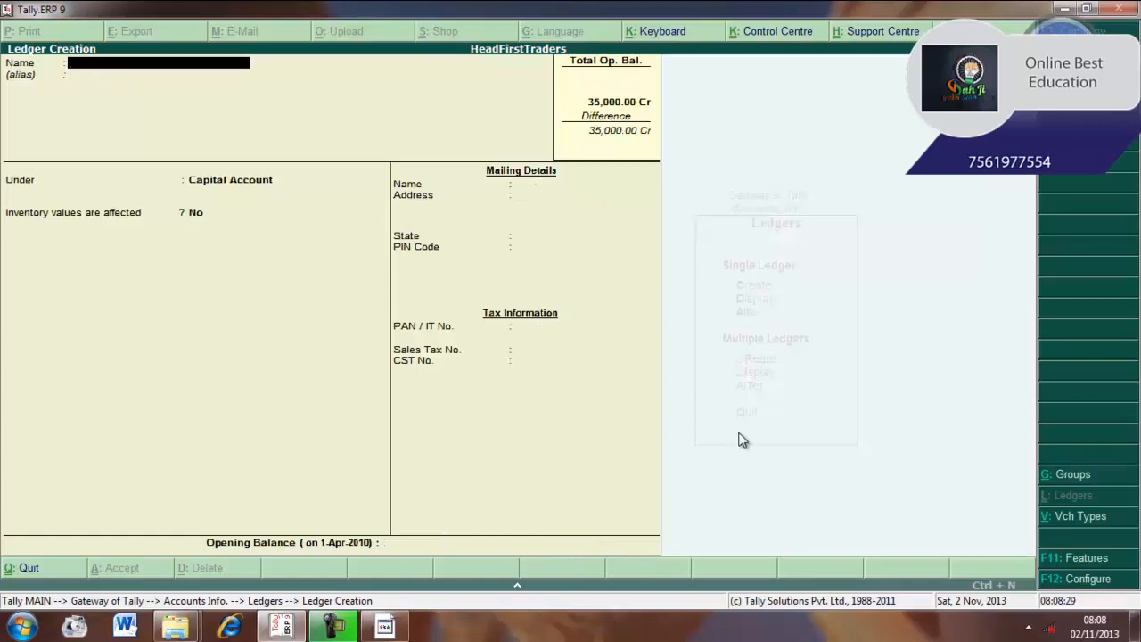